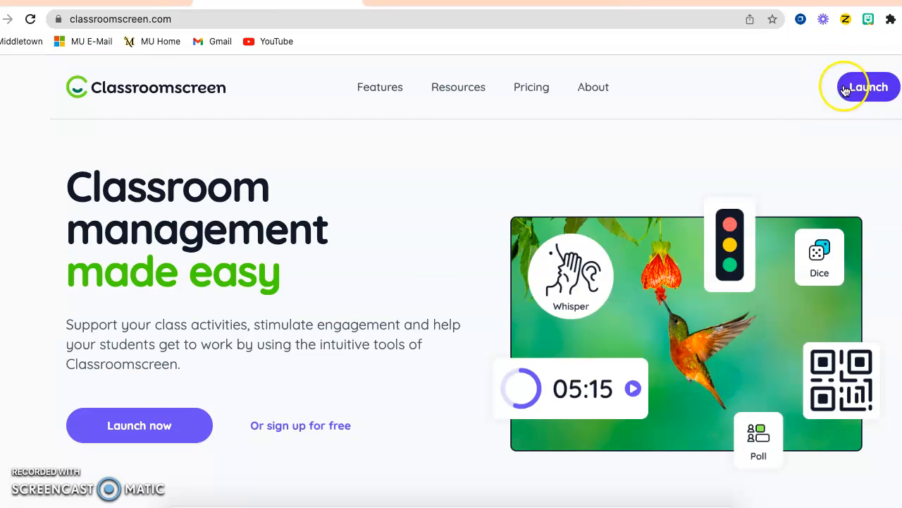
Launch the Classroomscreen app and expand the full set of widgets
left_click(866, 100)
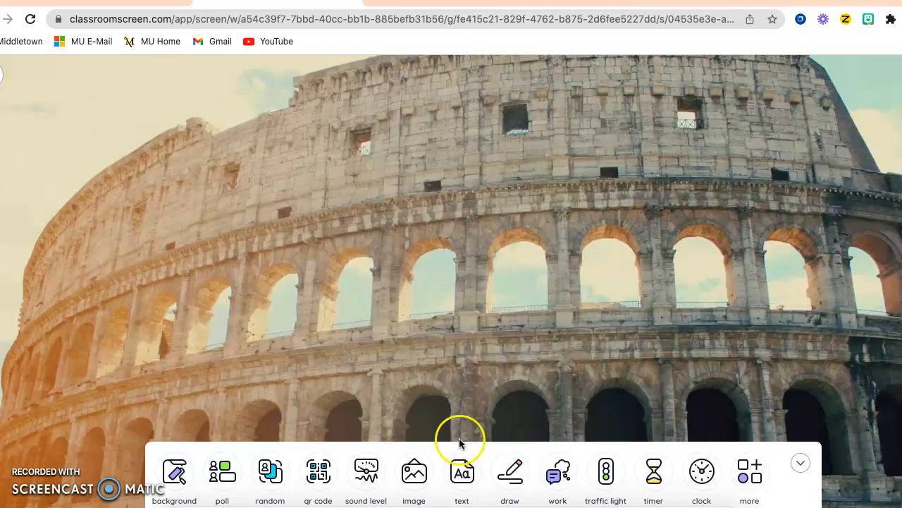
left_click(751, 471)
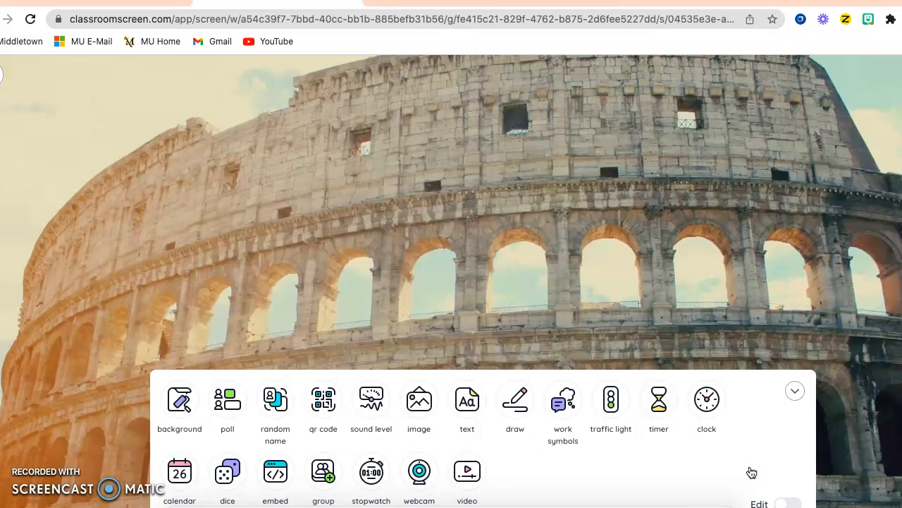
Browse the background choices and set the screen background to the solid lavender purple colour under Colors & Gradients
left_click(180, 400)
left_click(181, 402)
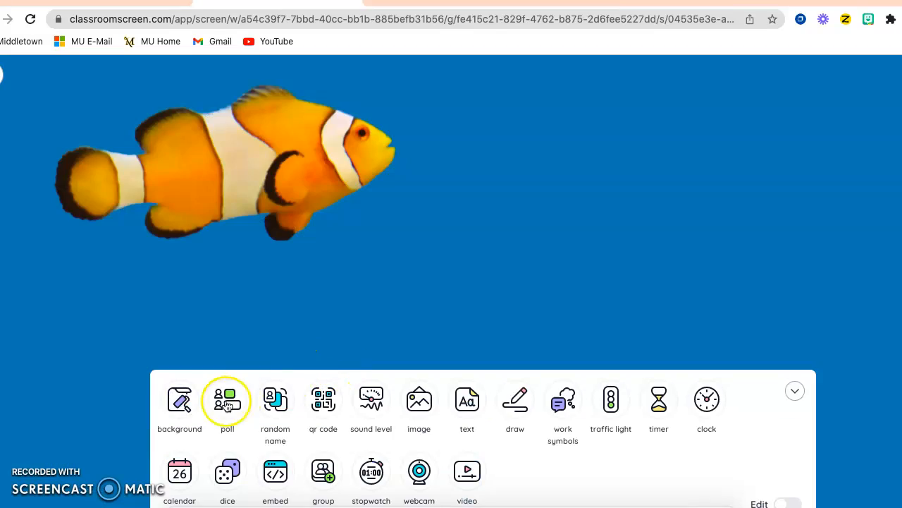
left_click(182, 403)
scroll(479, 389, "down", 7)
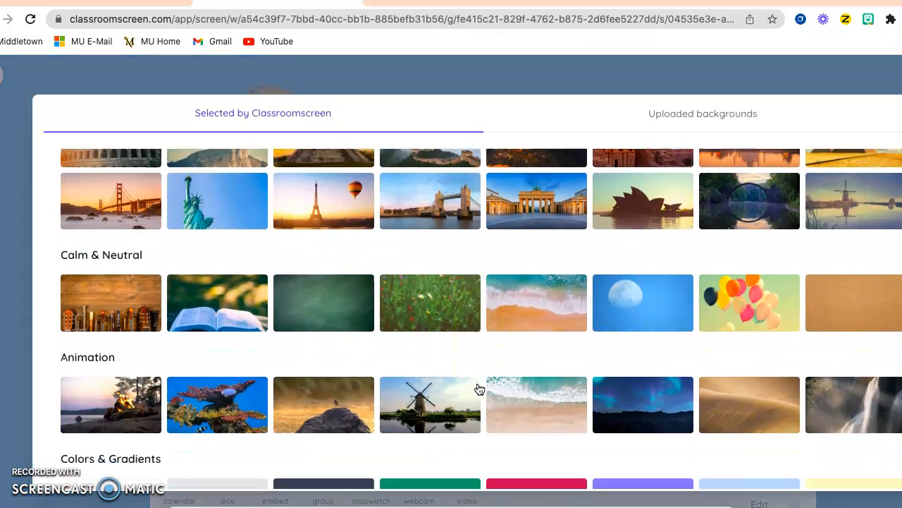
scroll(478, 389, "up", 4)
scroll(478, 389, "up", 4)
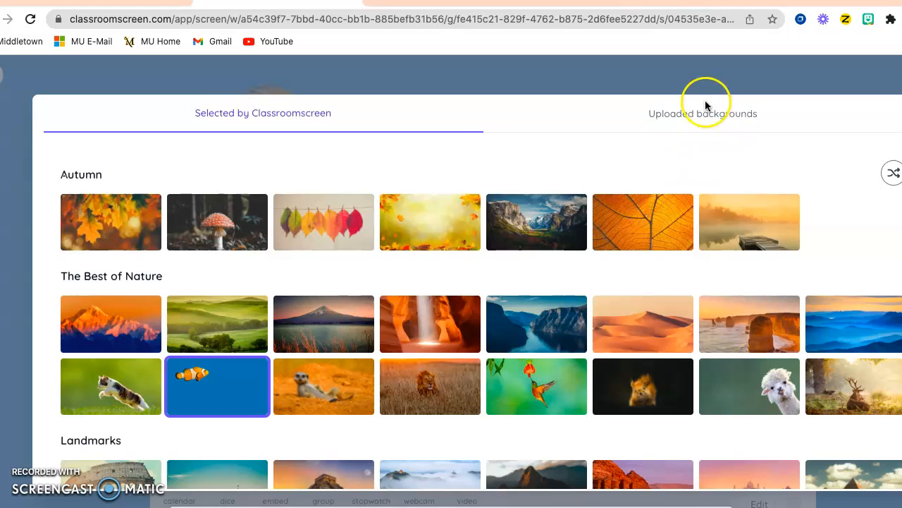
left_click(714, 116)
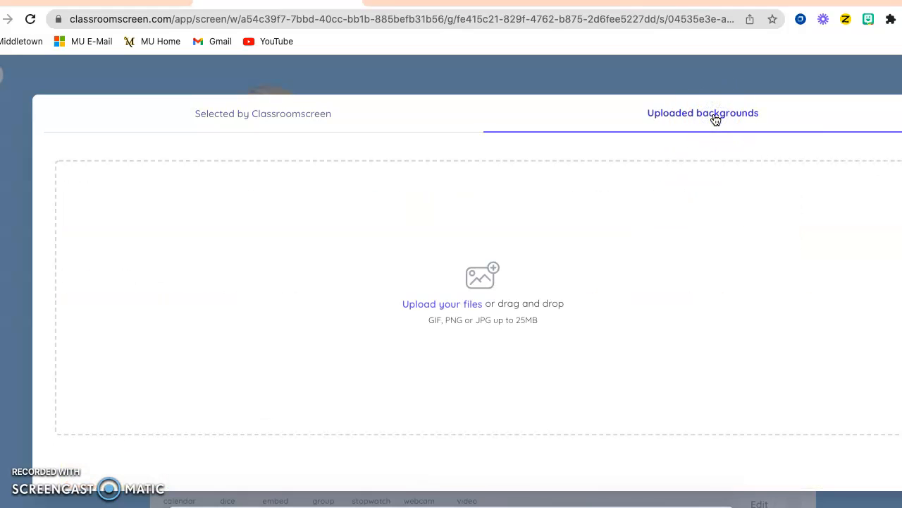
left_click(313, 123)
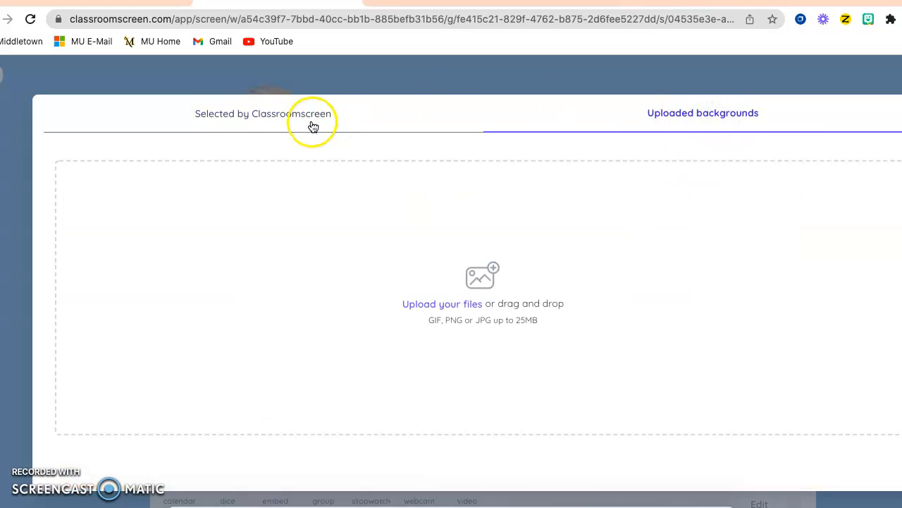
scroll(442, 282, "down", 10)
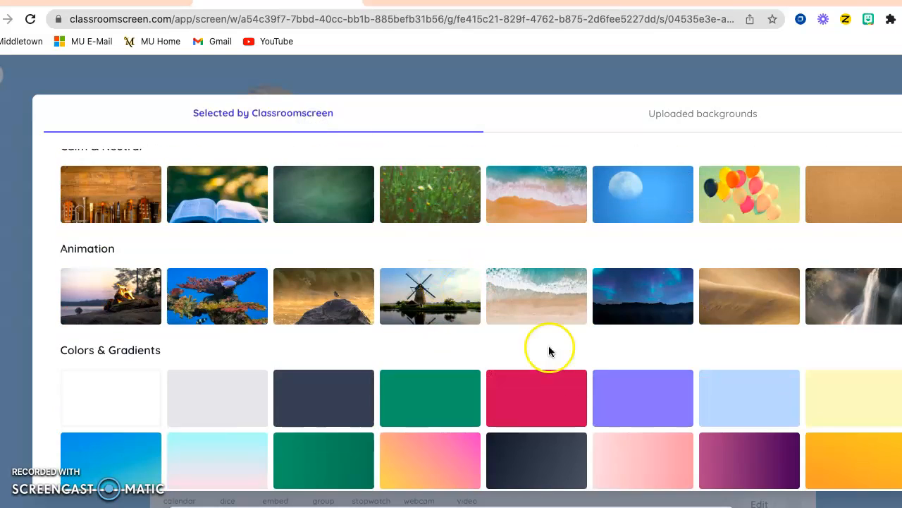
left_click(660, 416)
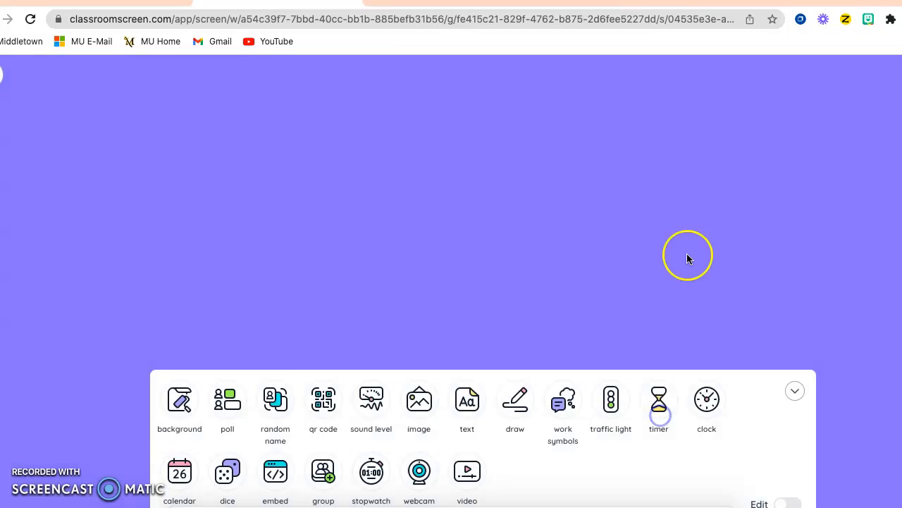
Add a poll widget and close it again
left_click(238, 409)
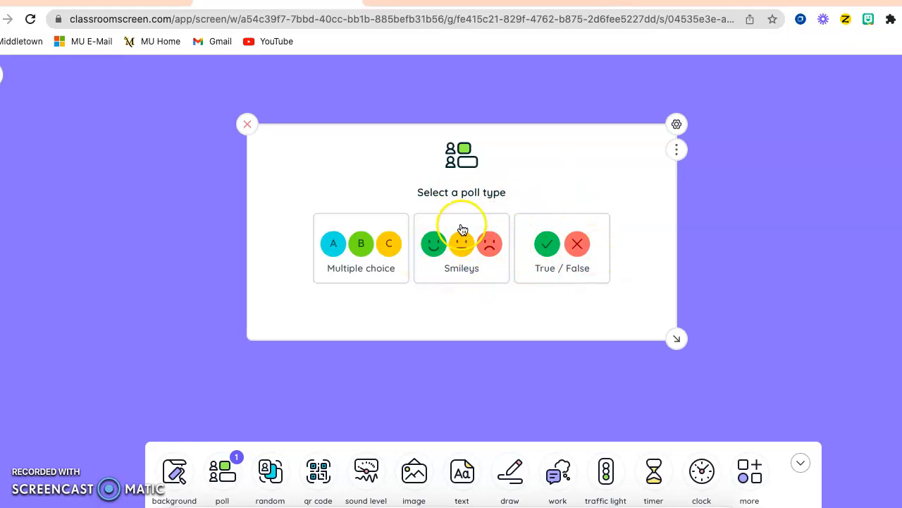
left_click(247, 126)
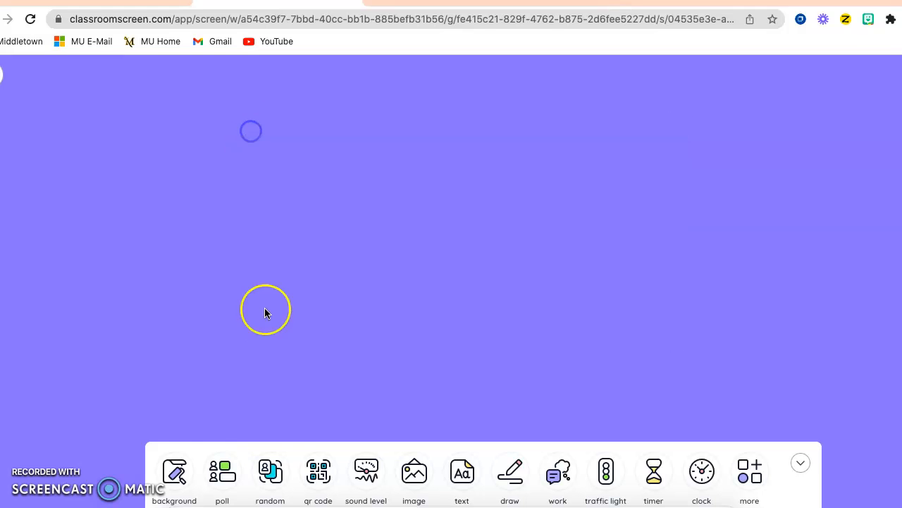
Add a random name widget, move it toward the middle of the screen, and close it
left_click(270, 471)
left_click_drag(232, 258, 531, 216)
left_click(448, 160)
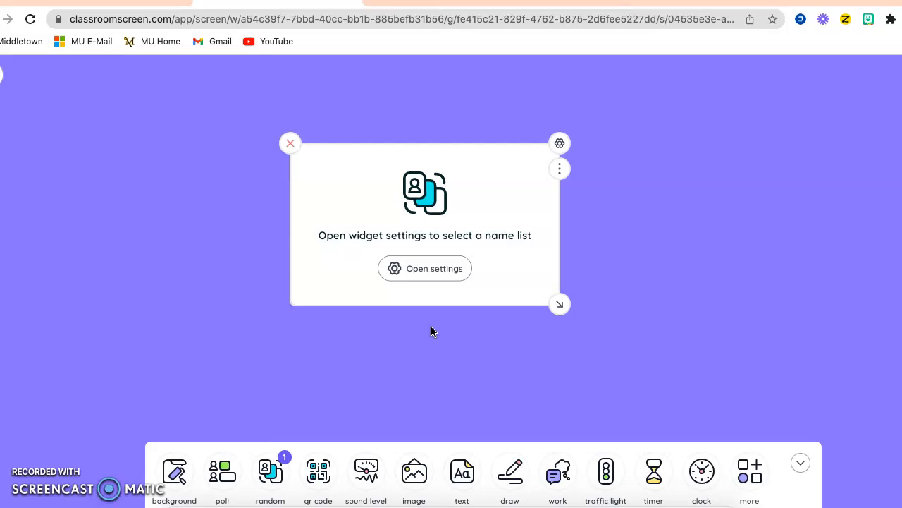
left_click(290, 143)
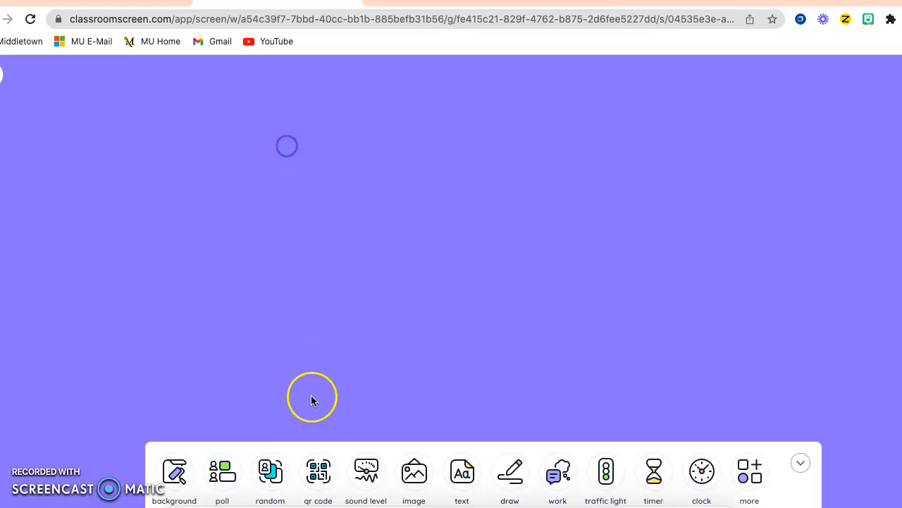
Add a QR code widget and close it again
left_click(317, 484)
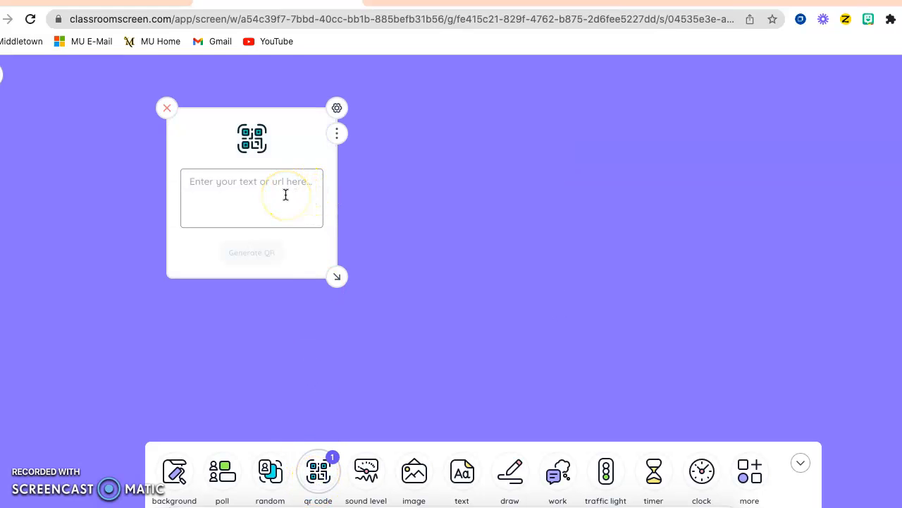
left_click(168, 108)
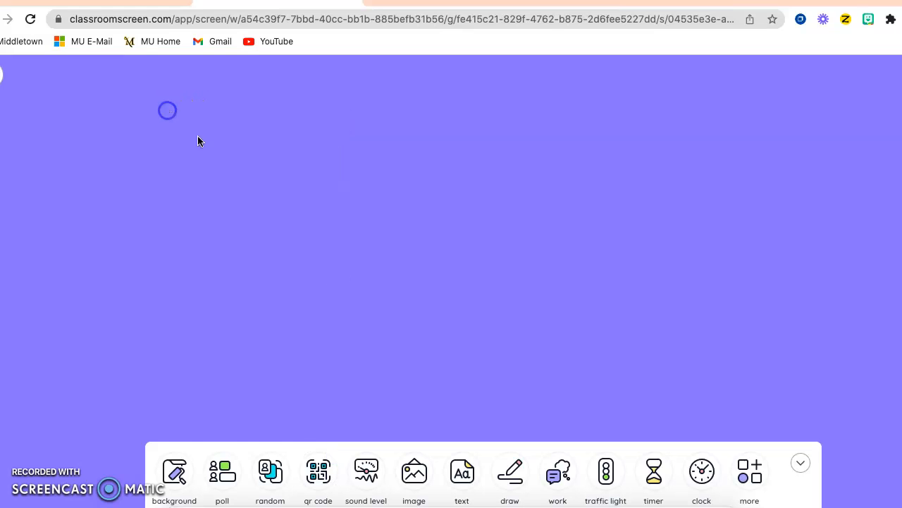
Add a sound level widget, reposition it near the upper left, and close it
left_click(367, 472)
left_click_drag(143, 224, 273, 206)
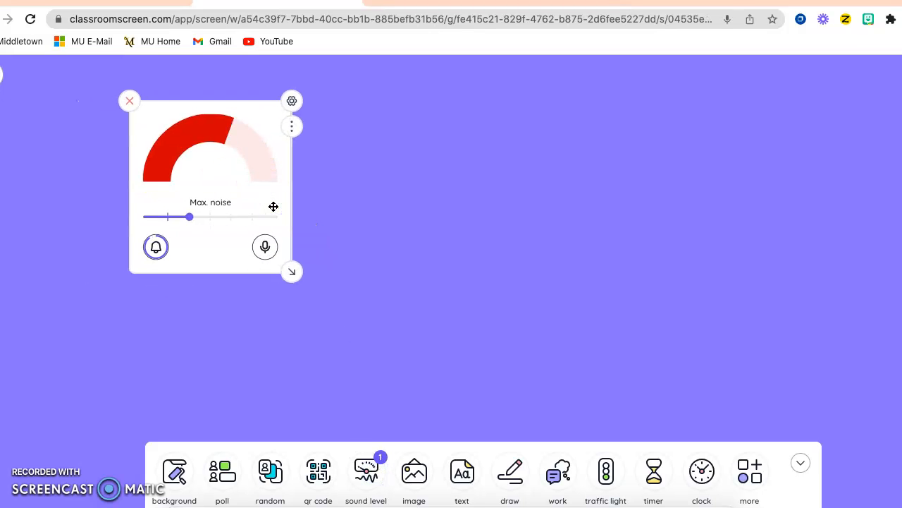
left_click(131, 104)
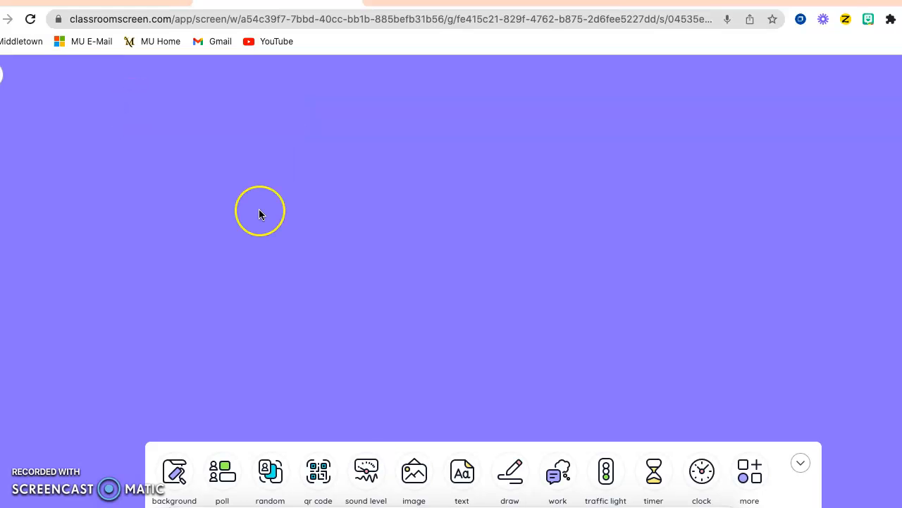
Add an image widget and close it again
left_click(414, 474)
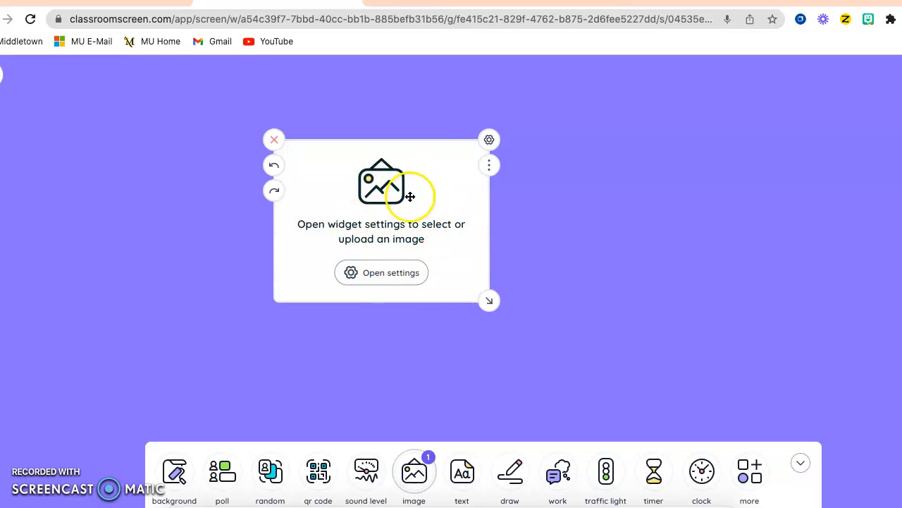
left_click(274, 140)
Add a text widget, preview its font size, font, text colour and highlight options, toggle bold, italic and underline, then close it
left_click(464, 480)
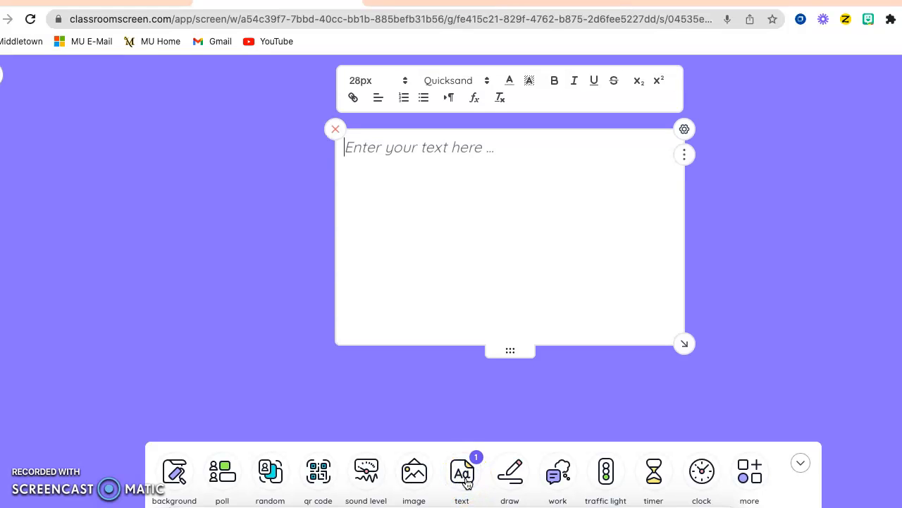
left_click(401, 79)
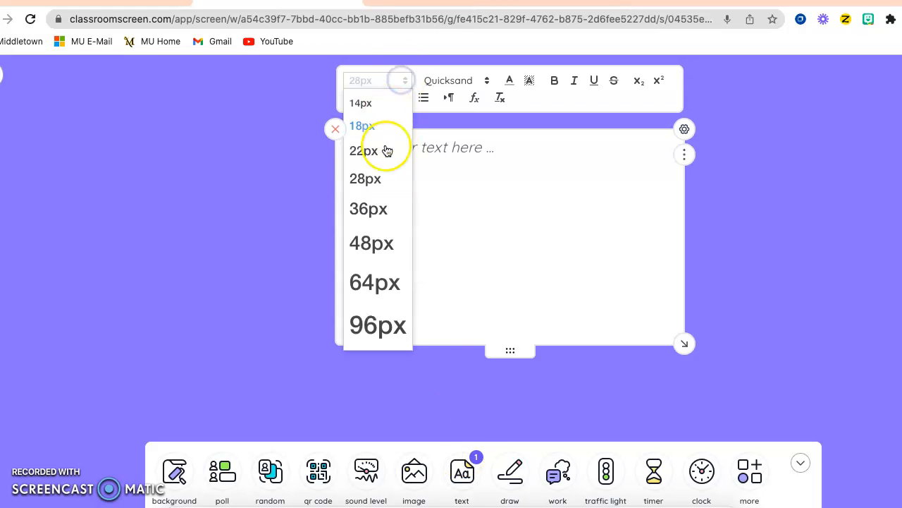
left_click(478, 80)
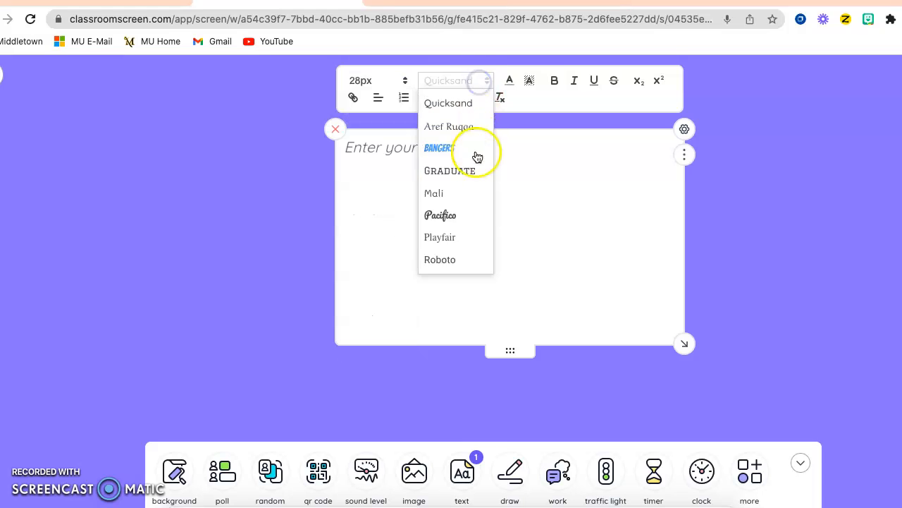
left_click(486, 81)
left_click(508, 82)
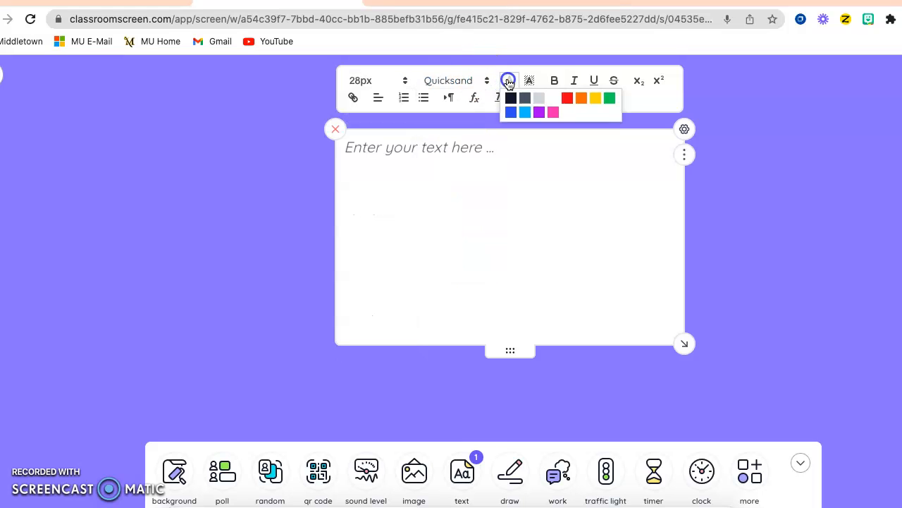
left_click(528, 80)
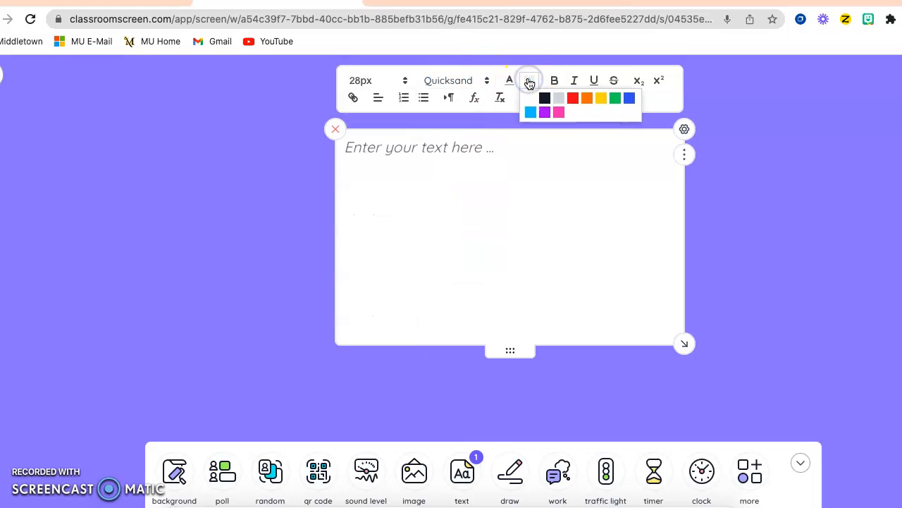
left_click(554, 80)
left_click(574, 80)
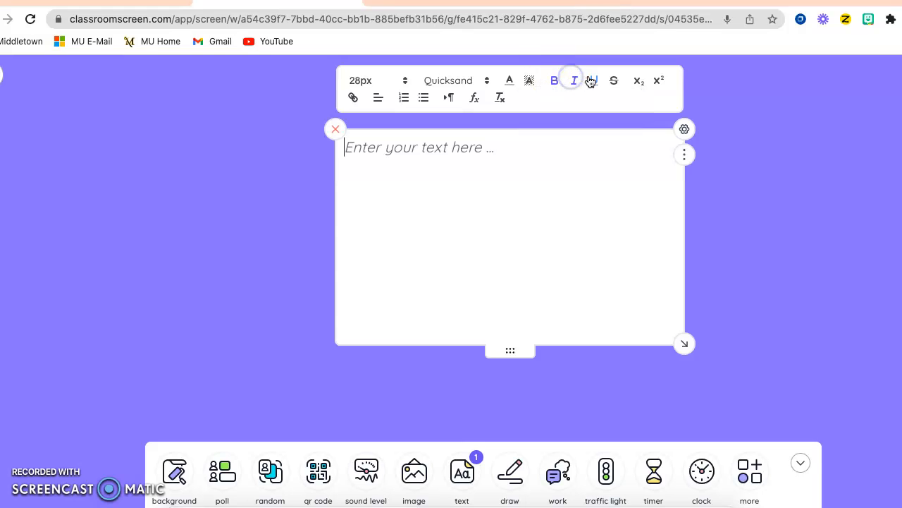
left_click(591, 81)
left_click(336, 131)
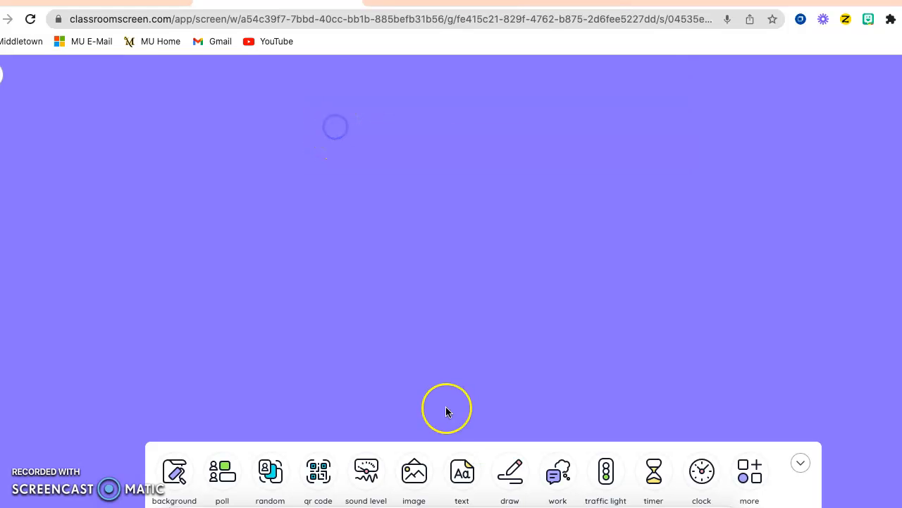
Add a drawing widget, draw a tic-tac-toe grid of two vertical and two horizontal lines, then close it
left_click(514, 484)
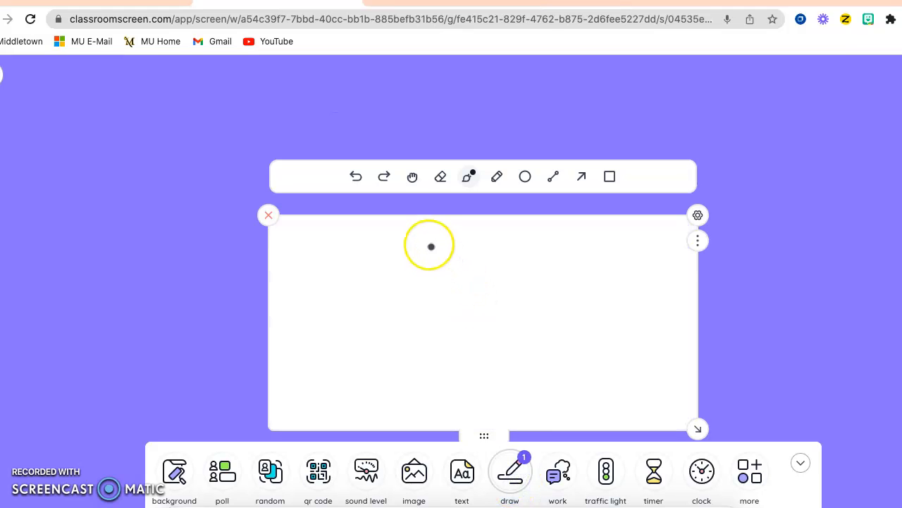
left_click_drag(433, 249, 429, 380)
left_click_drag(542, 250, 561, 387)
left_click_drag(381, 288, 607, 296)
mouse_move(381, 346)
left_mouse_down()
mouse_move(604, 354)
mouse_move(648, 366)
left_mouse_up()
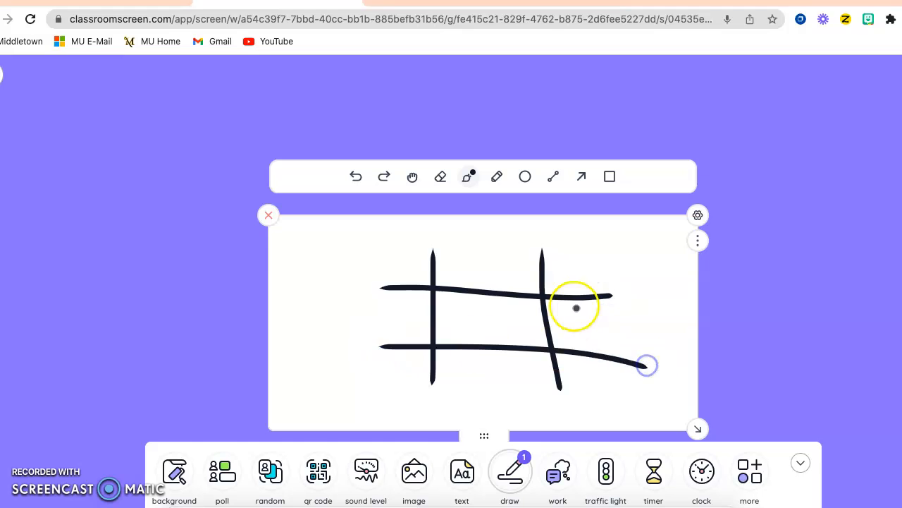
left_click(466, 326)
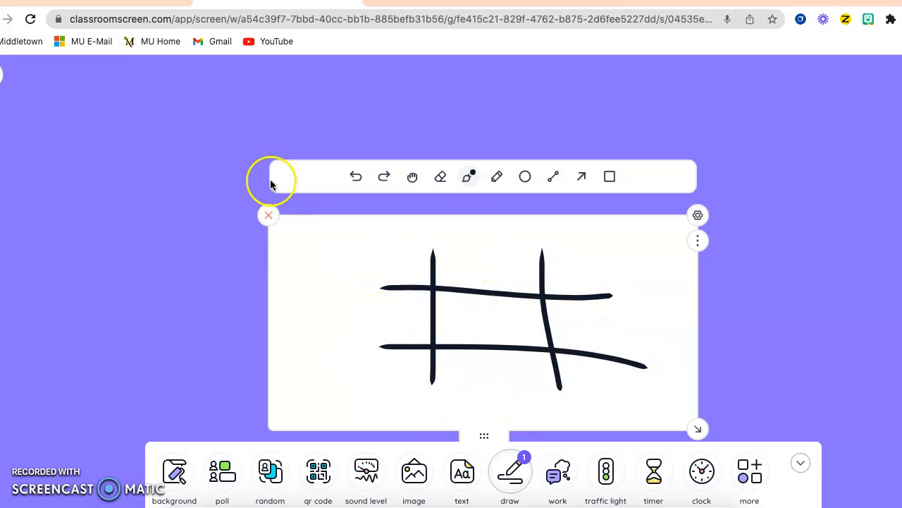
left_click(269, 215)
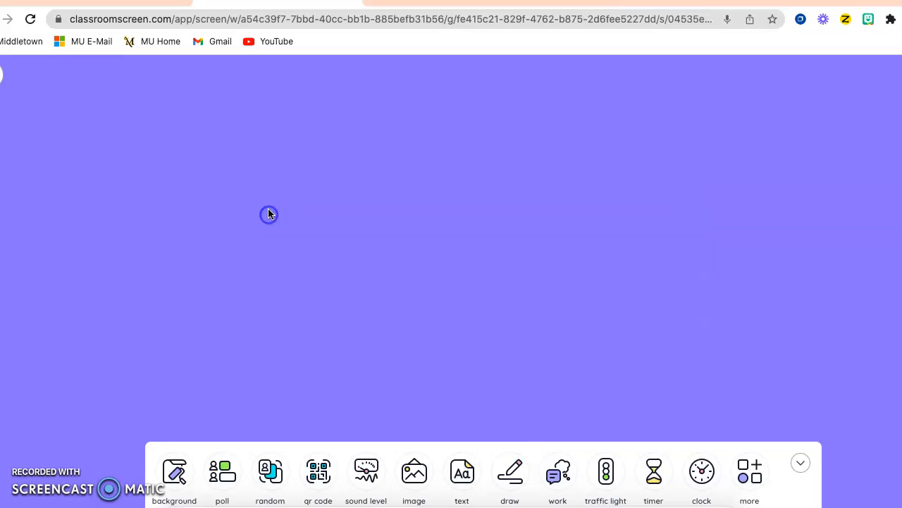
Add a work symbols widget, move it up, switch between whisper, ask neighbour and work together symbols, then close it
left_click(557, 480)
left_click_drag(582, 328, 481, 170)
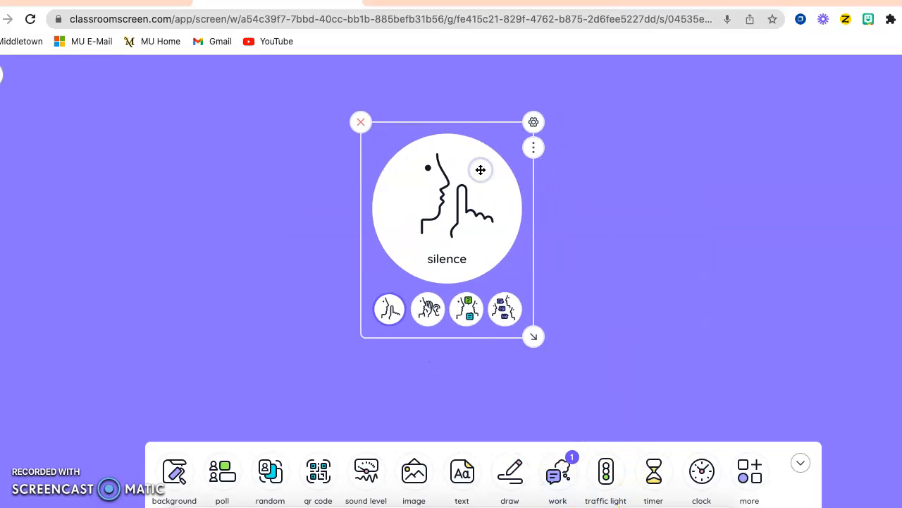
left_click(428, 309)
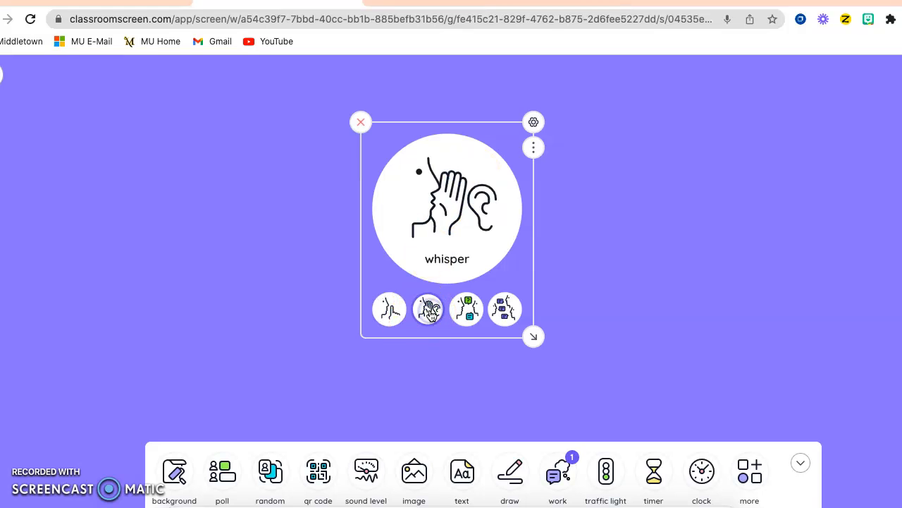
left_click(469, 311)
left_click(503, 315)
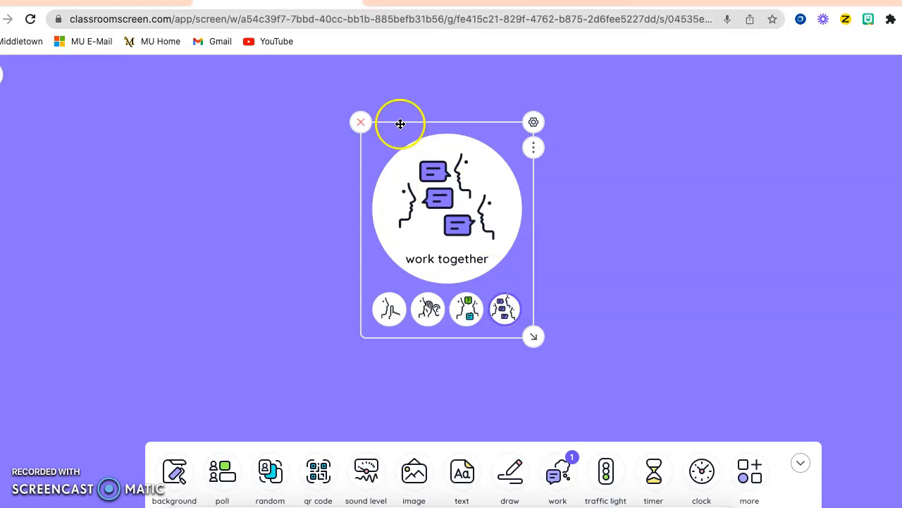
left_click(361, 123)
Add a traffic light widget and switch on its red light
left_click(606, 473)
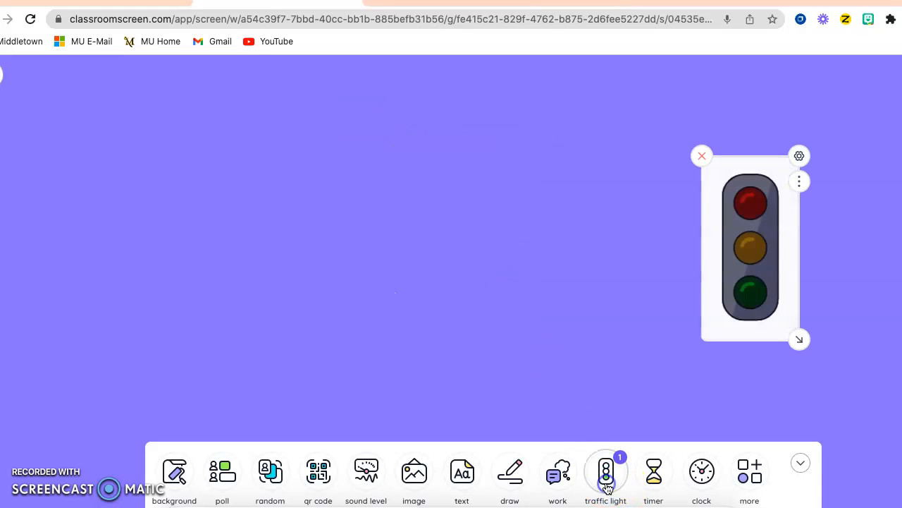
left_click(751, 211)
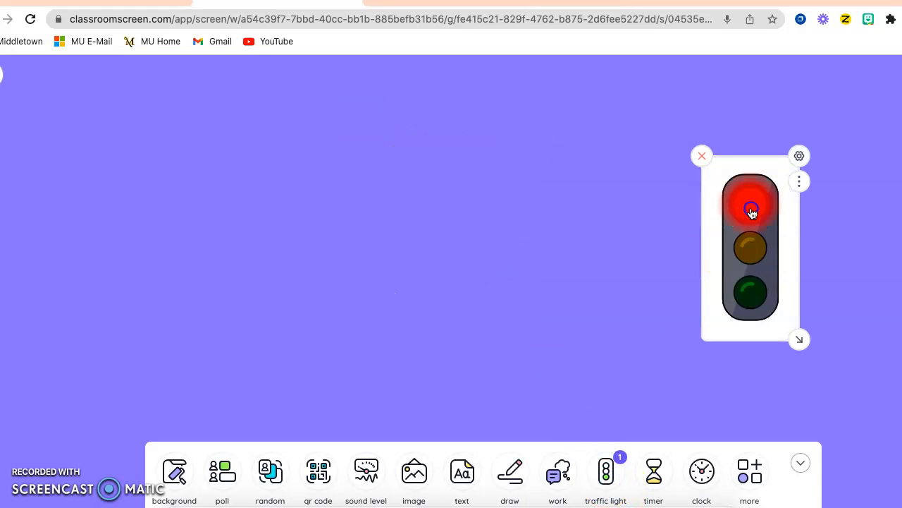
Switch the traffic light through yellow, green and back to red, then close the traffic light widget
left_click(748, 247)
left_click(750, 296)
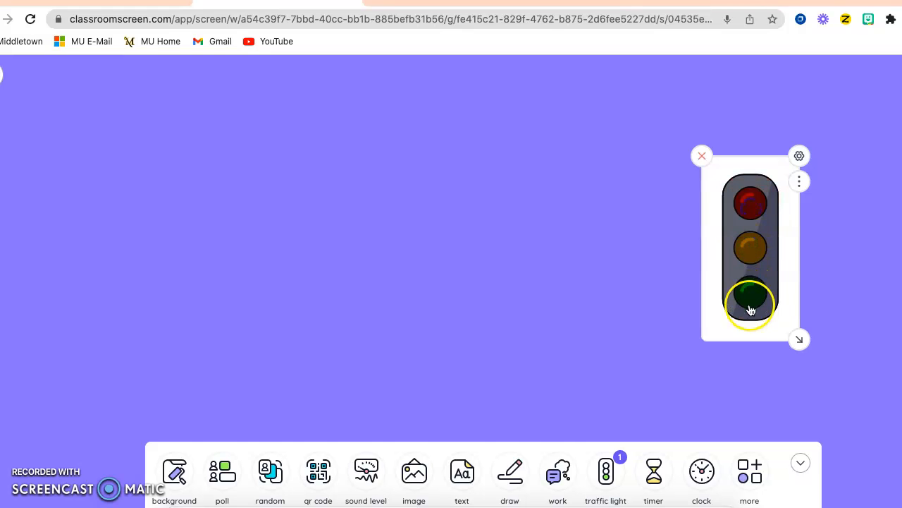
left_click(755, 219)
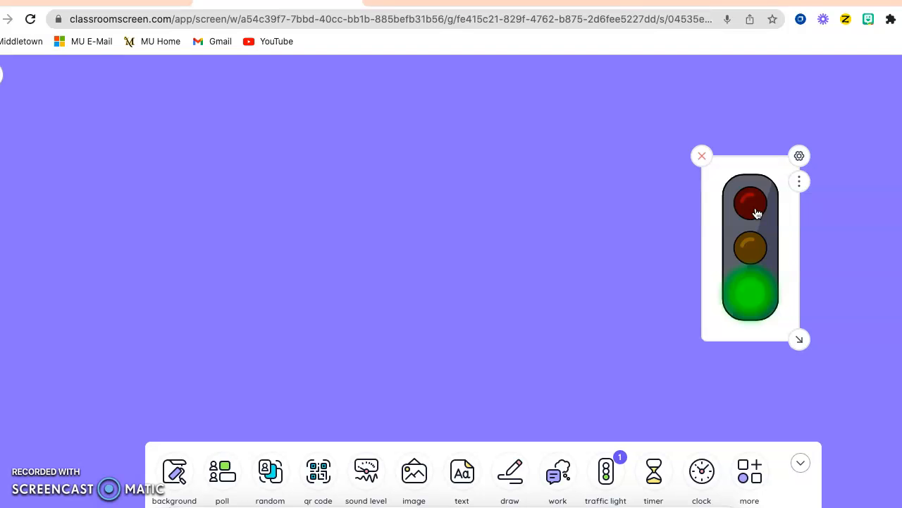
left_click(756, 212)
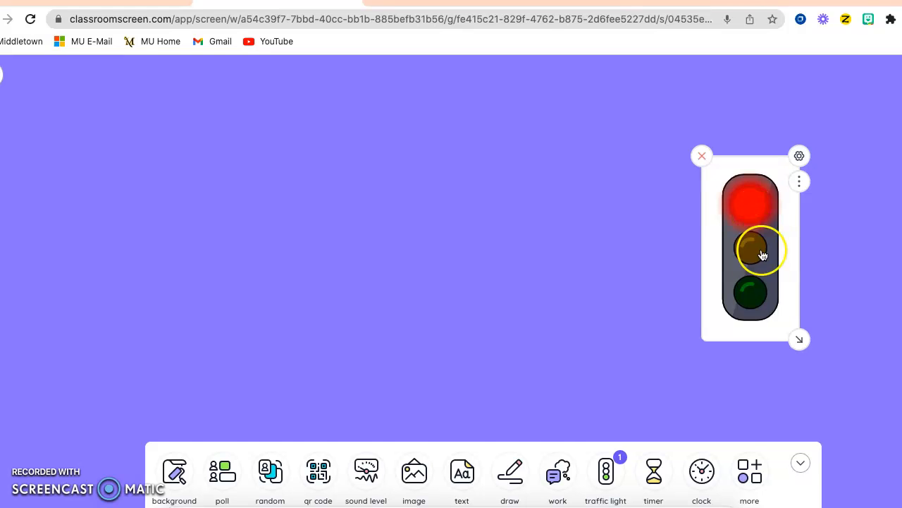
left_click(703, 156)
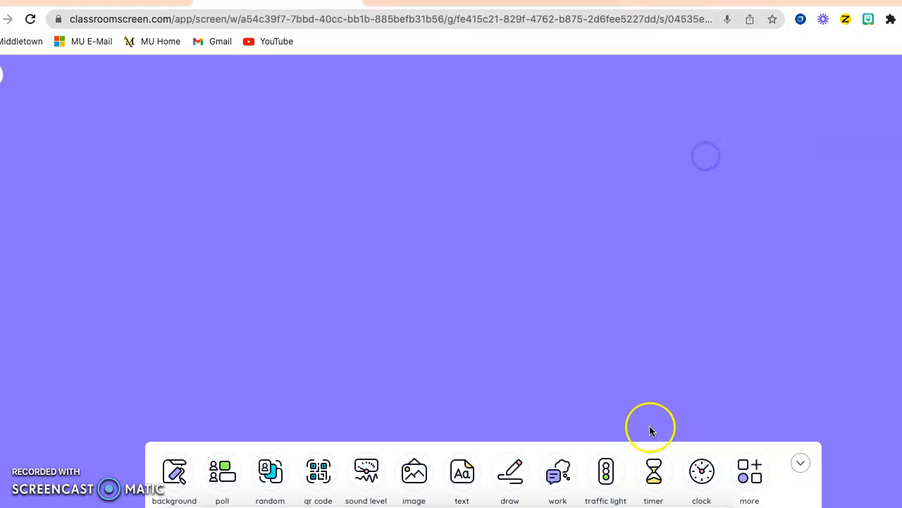
Add a timer widget, move it left, set it to 01:00, then close it
left_click(654, 471)
left_click_drag(720, 181, 487, 181)
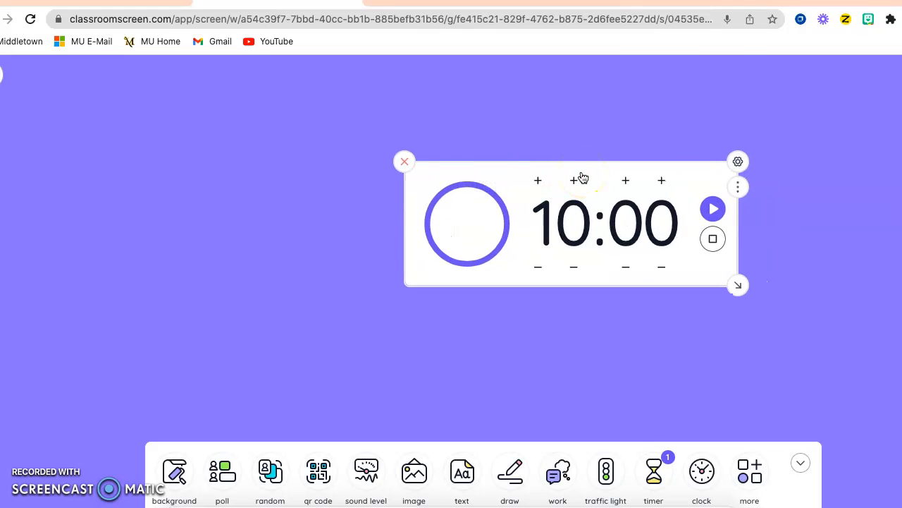
left_click(567, 202)
left_click(574, 181)
left_click(536, 265)
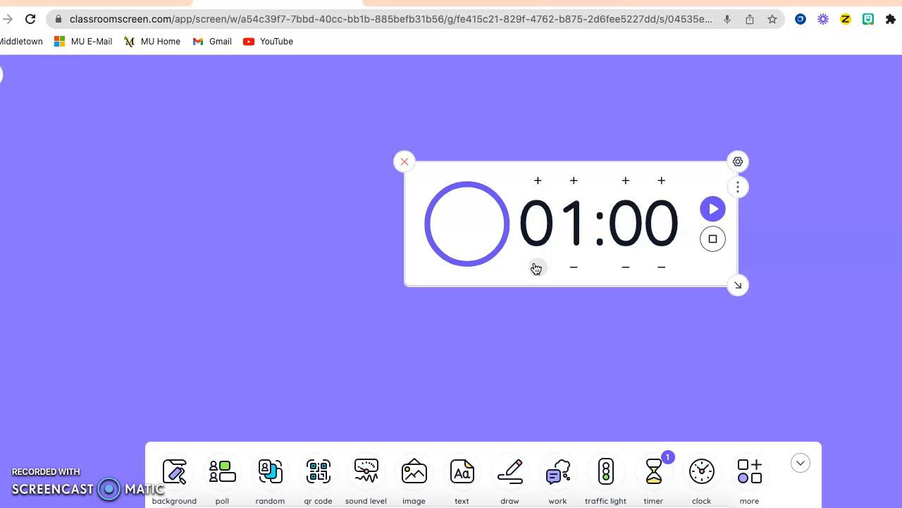
left_click(404, 161)
Add a clock widget, move it towards the middle, then close it
left_click(705, 471)
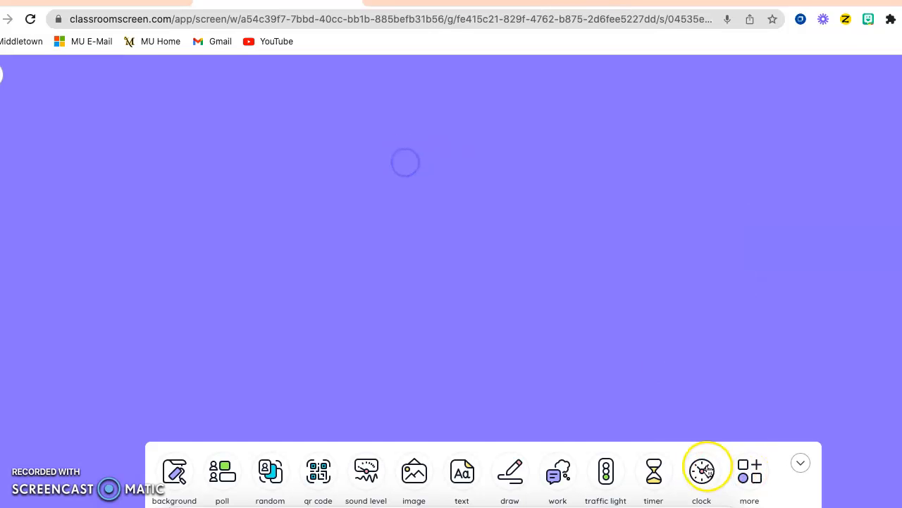
left_click_drag(823, 249, 530, 203)
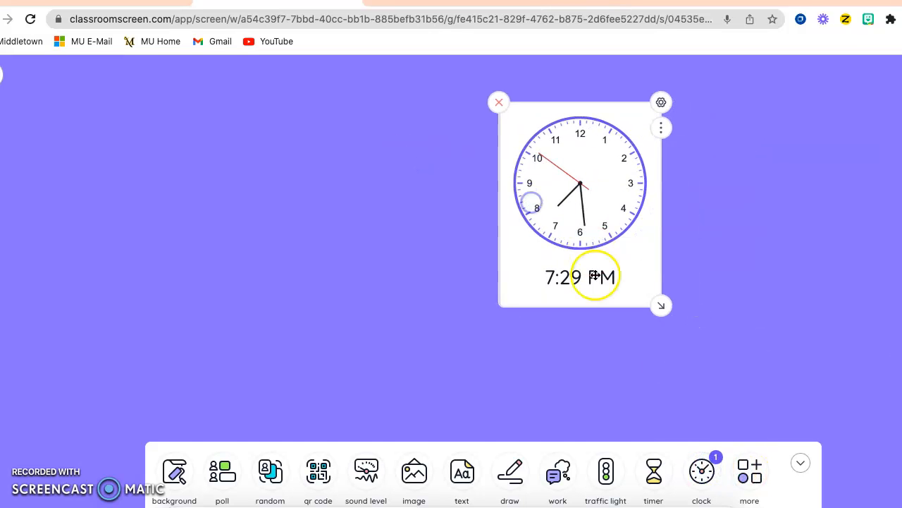
left_click(499, 103)
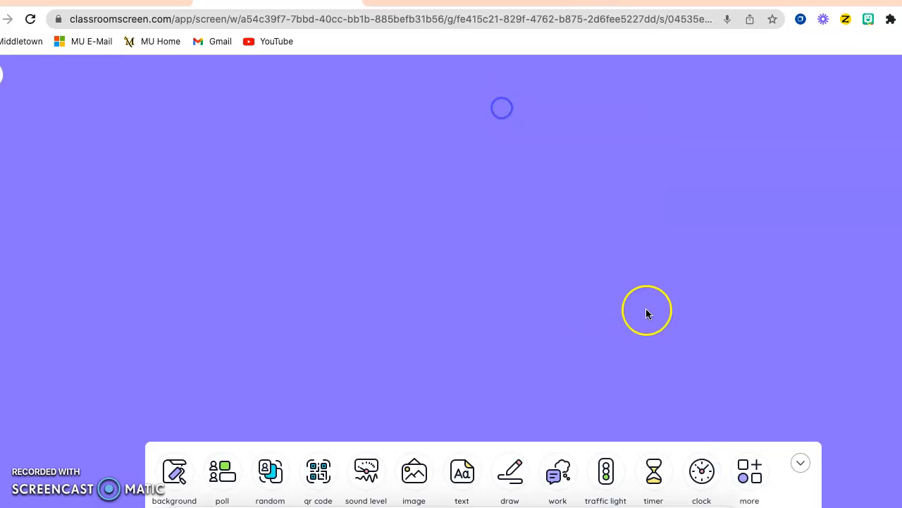
Open the extra widgets, add a dice widget, roll it once, then close it
left_click(753, 473)
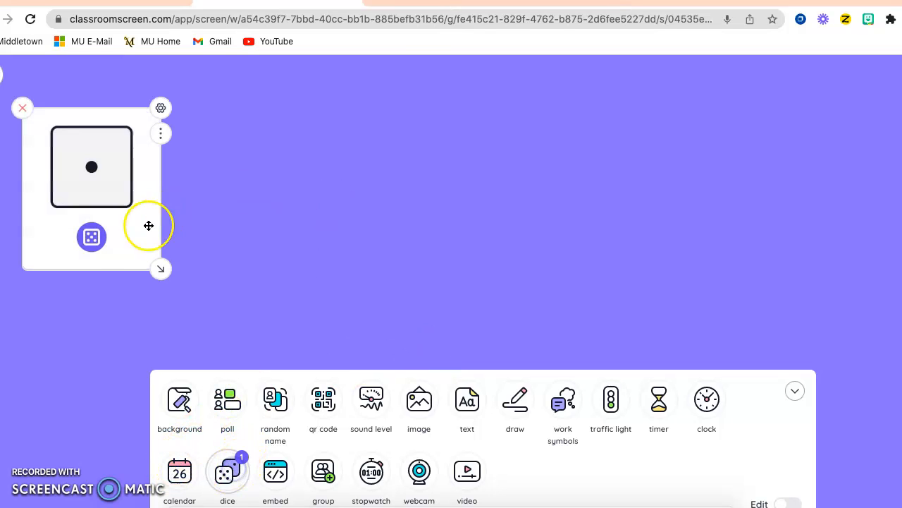
left_click(94, 241)
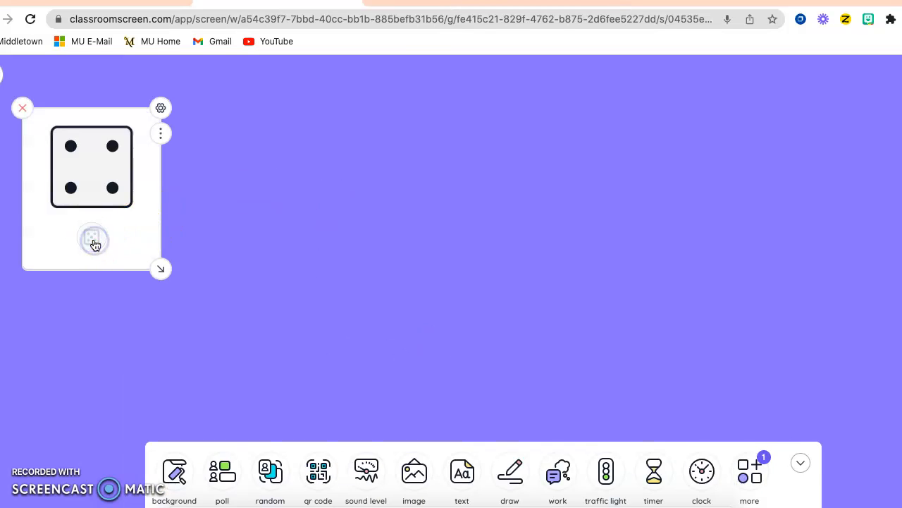
left_click(22, 109)
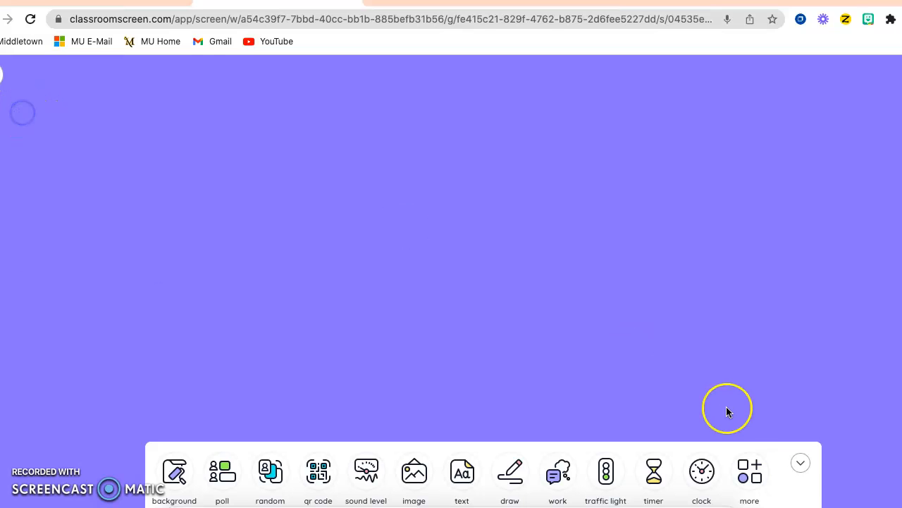
Reopen the extra widgets, add three dice widgets and spread them out side by side
left_click(801, 463)
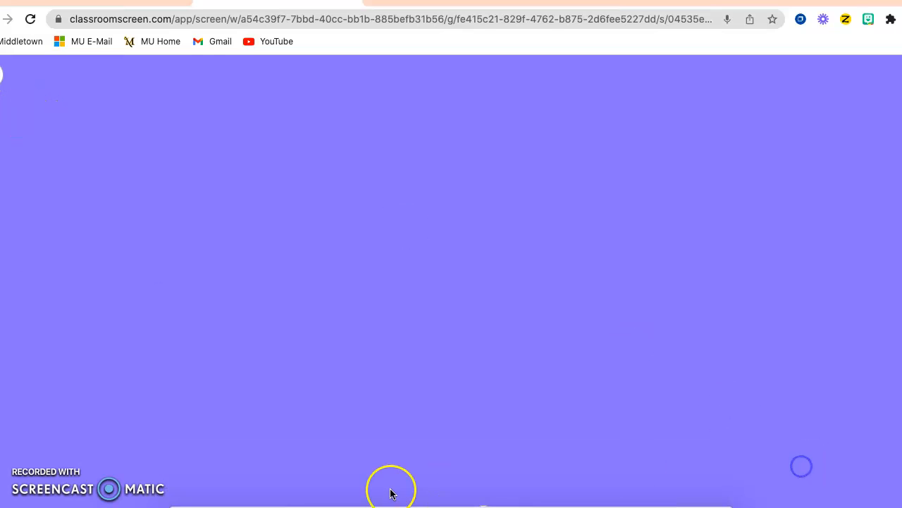
left_click(479, 499)
left_click(747, 480)
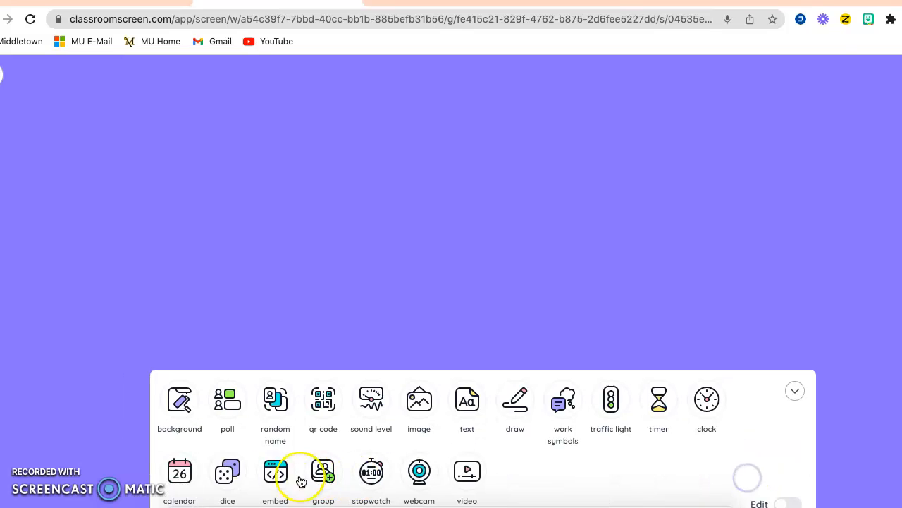
left_click(227, 472)
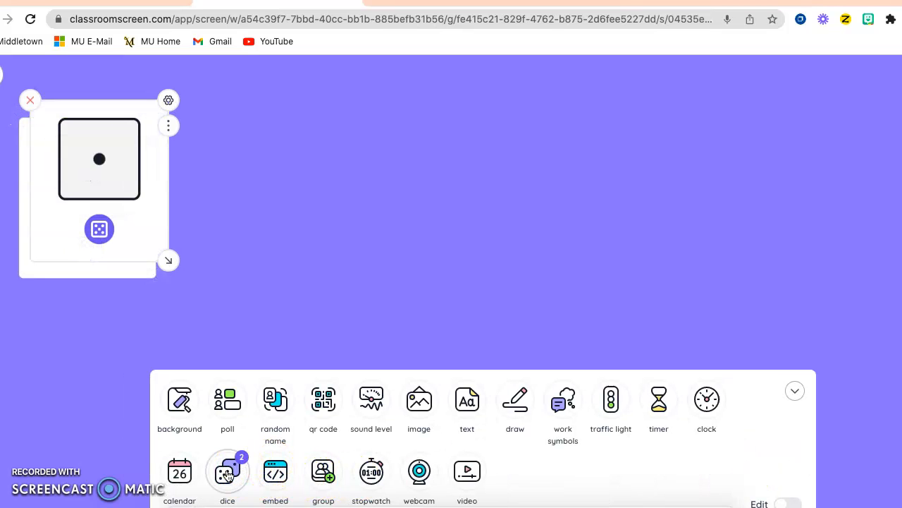
left_click(227, 474)
left_click_drag(90, 114, 351, 113)
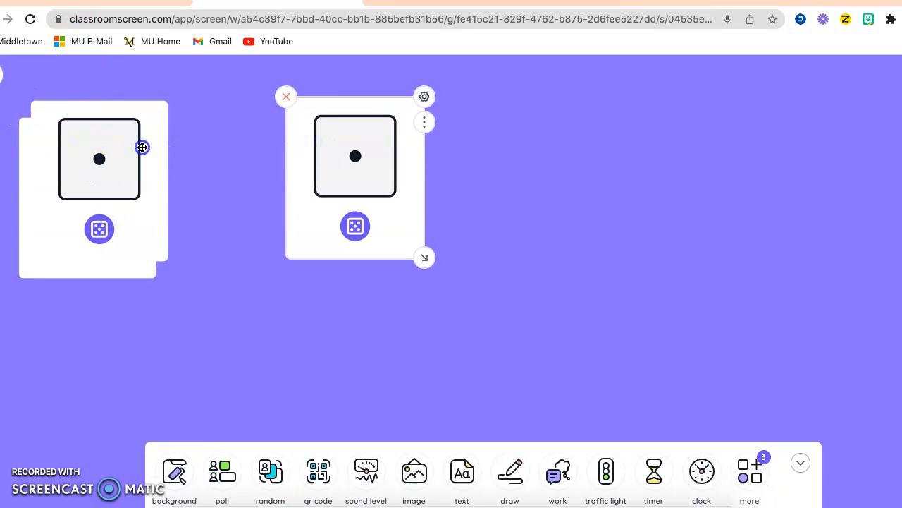
left_click_drag(155, 170, 292, 131)
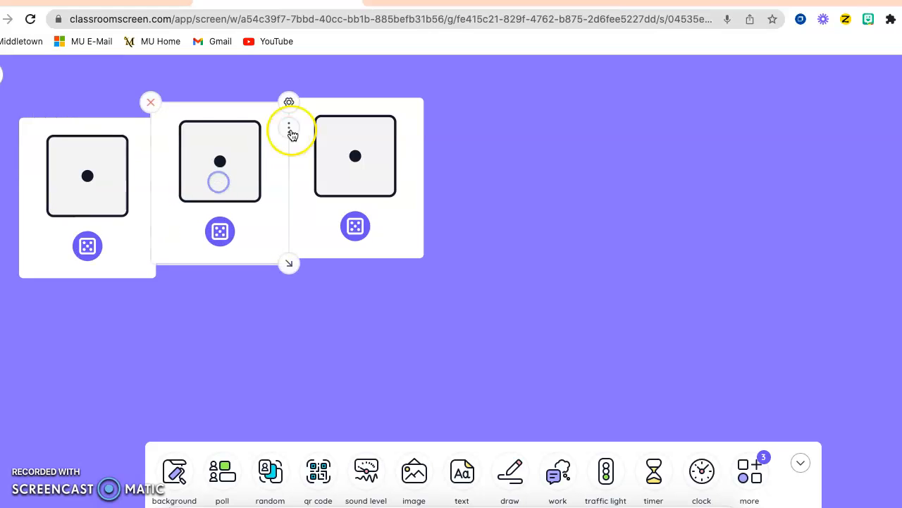
Close all three dice widgets
left_click(153, 107)
left_click(287, 97)
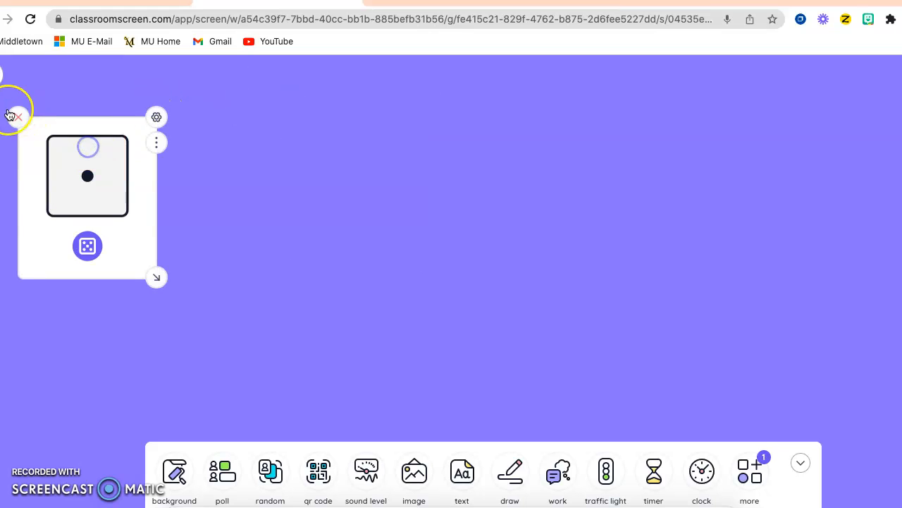
left_click(11, 115)
Add a stopwatch widget from the extra widgets, start and stop it, then close it
left_click(752, 467)
left_click(327, 468)
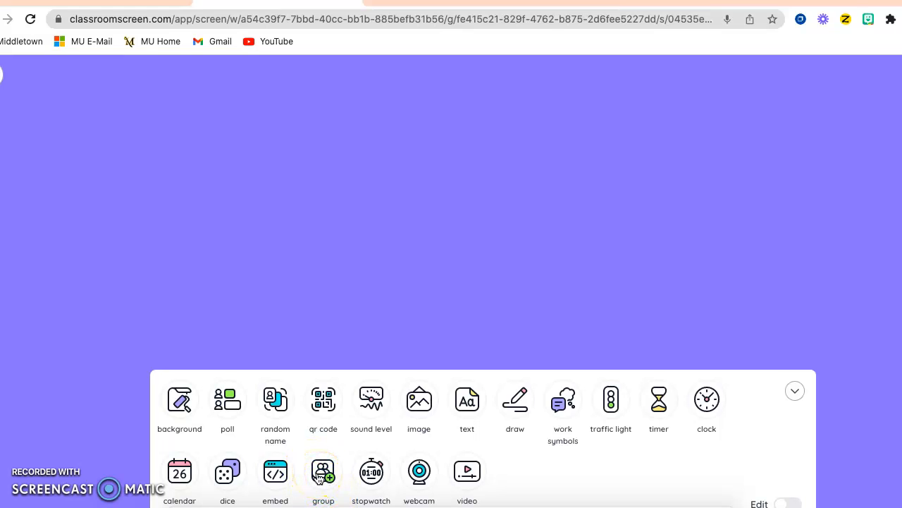
left_click(372, 473)
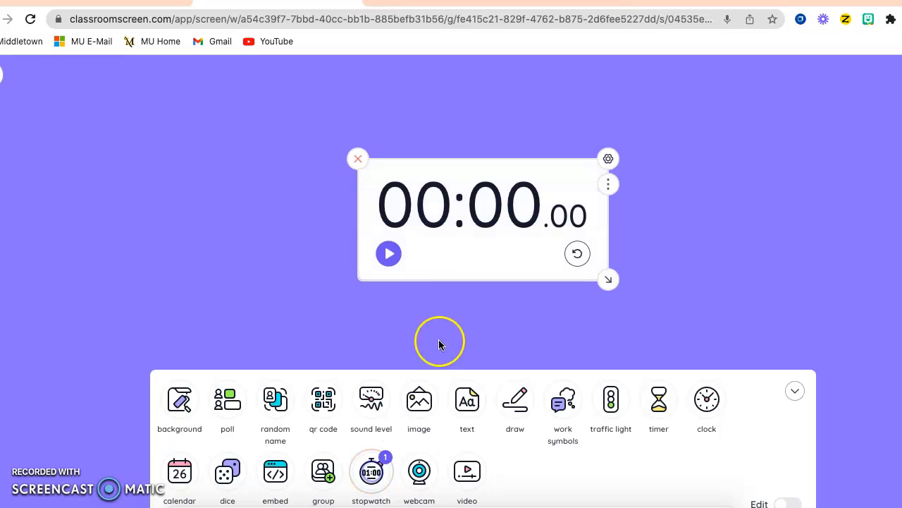
left_click(389, 253)
left_click(388, 252)
left_click(357, 158)
Add a video widget from the extra widgets, then close it
left_click(749, 487)
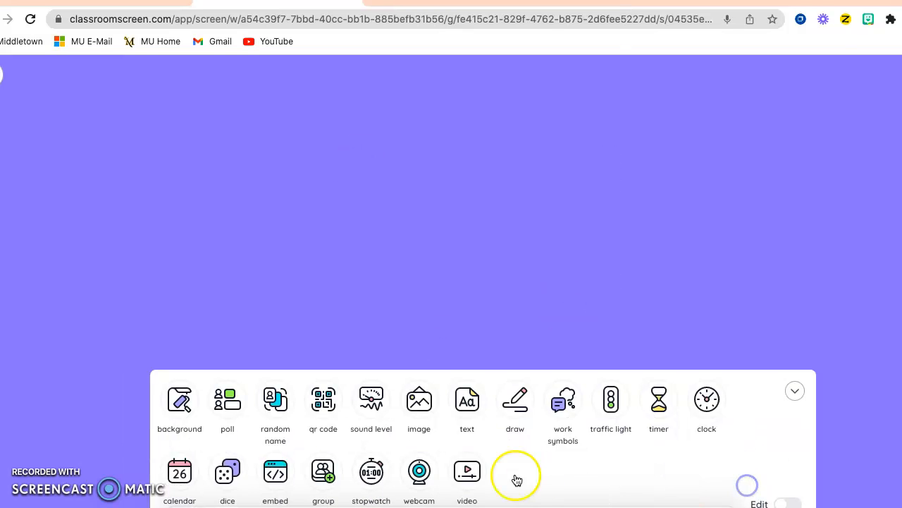
left_click(474, 474)
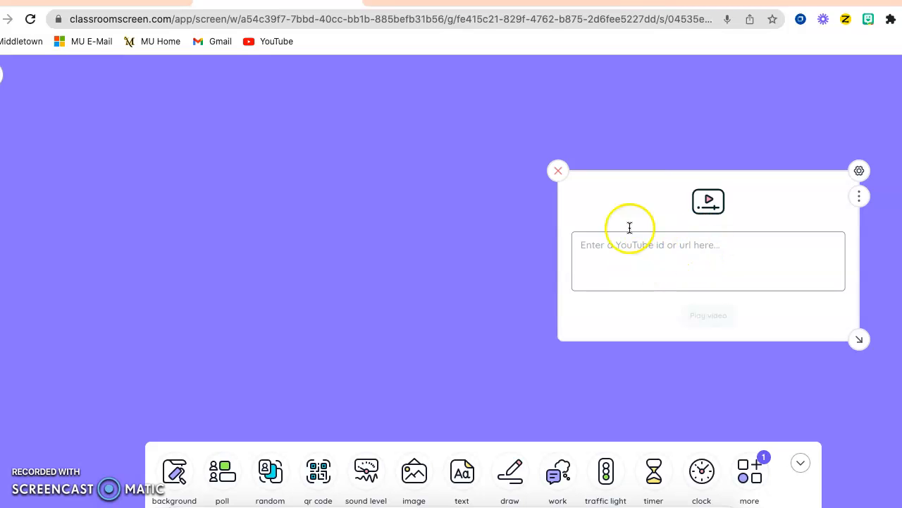
left_click(558, 171)
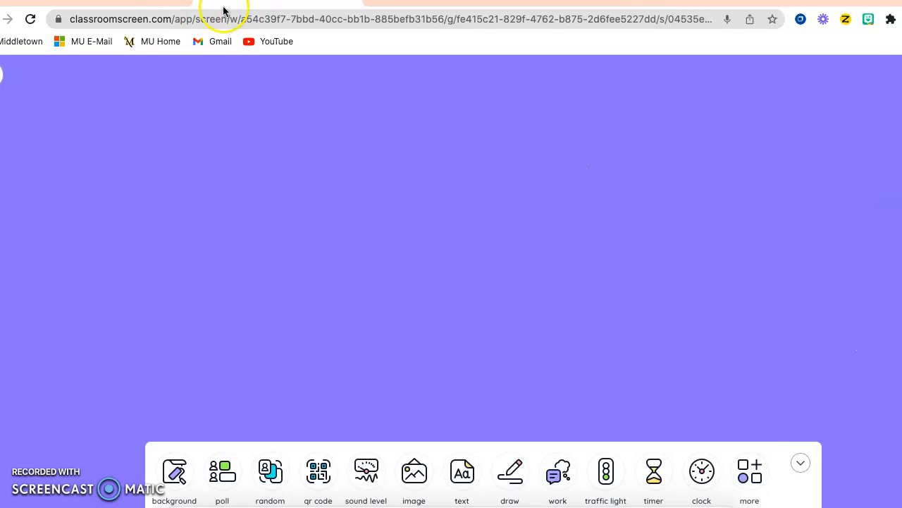
Switch to the prepared center screen tab and start its 15:00 timer
left_click(163, 6)
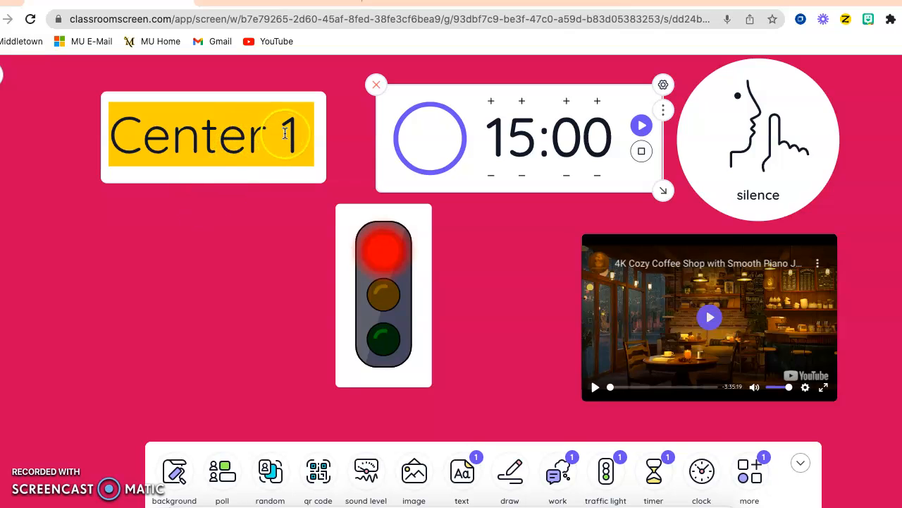
left_click(639, 125)
Change the text label from Center 1 to Center 2
left_click(300, 129)
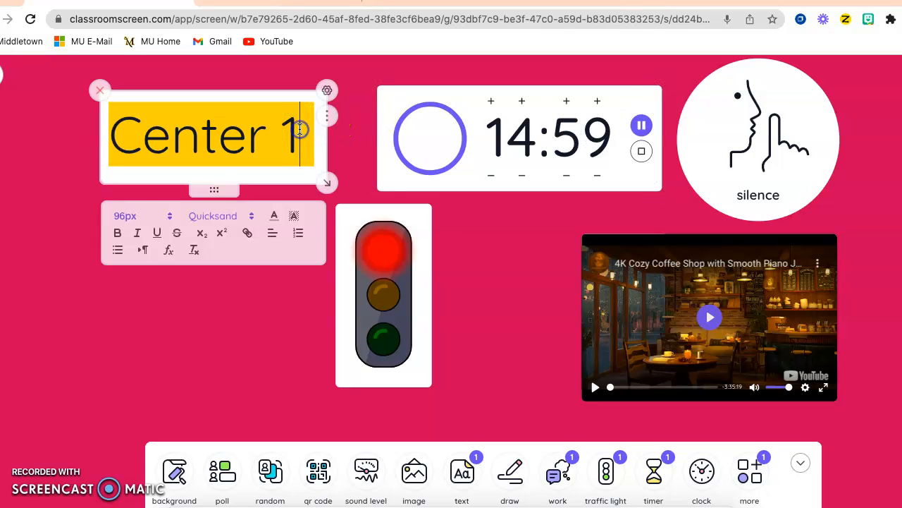
key("BackSpace")
type("2")
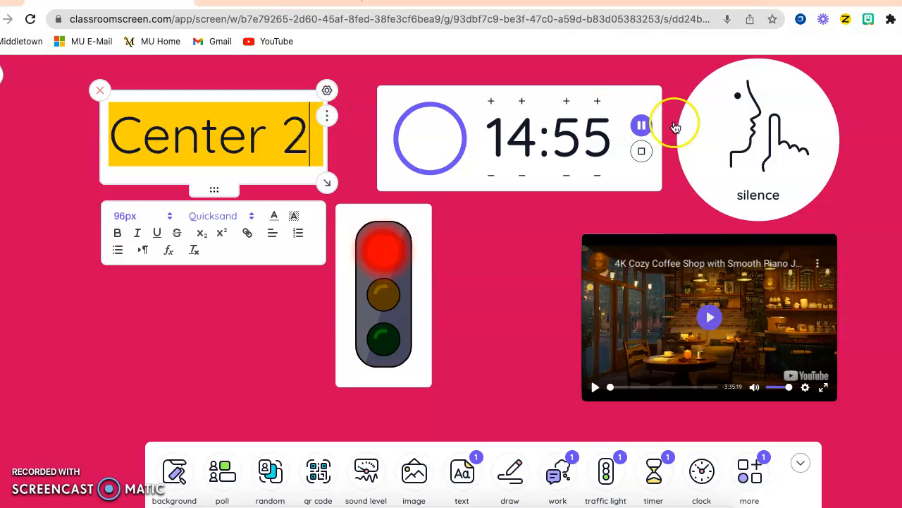
Pause the timer, then play and pause the coffee shop YouTube video
left_click(642, 125)
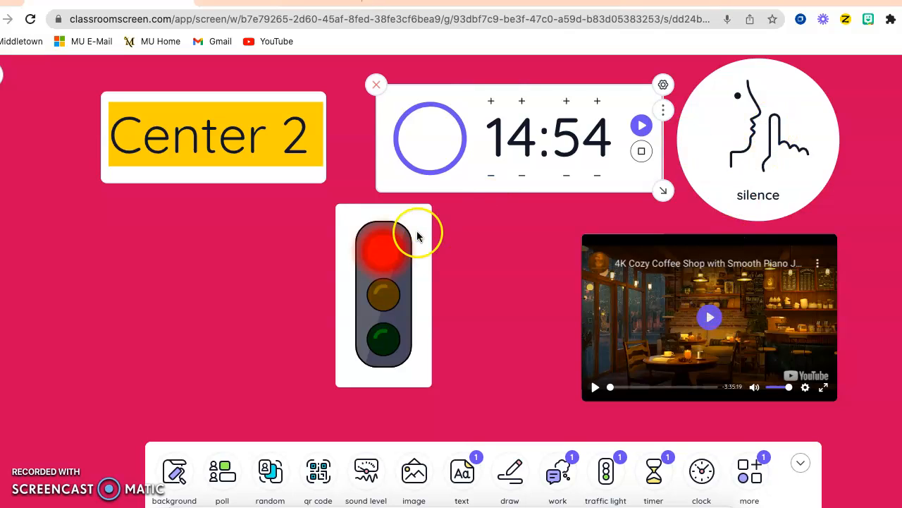
left_click(711, 321)
left_click(711, 321)
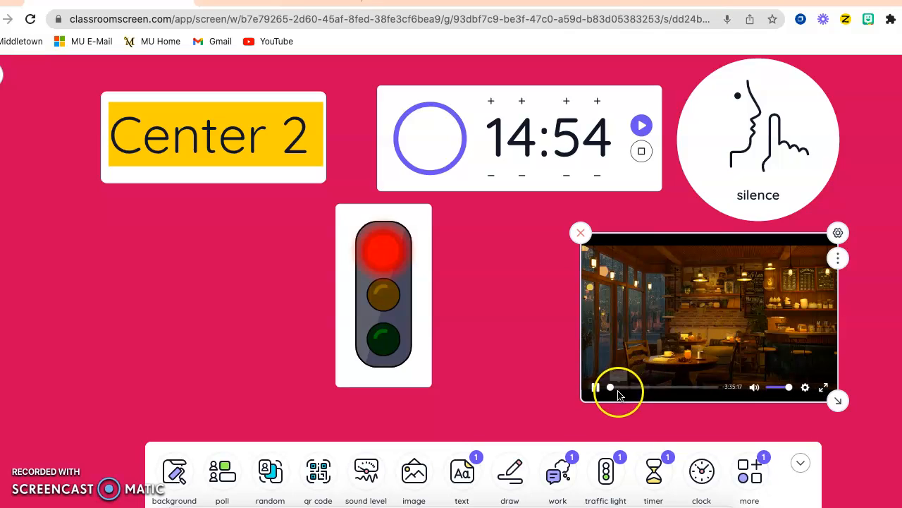
left_click(596, 388)
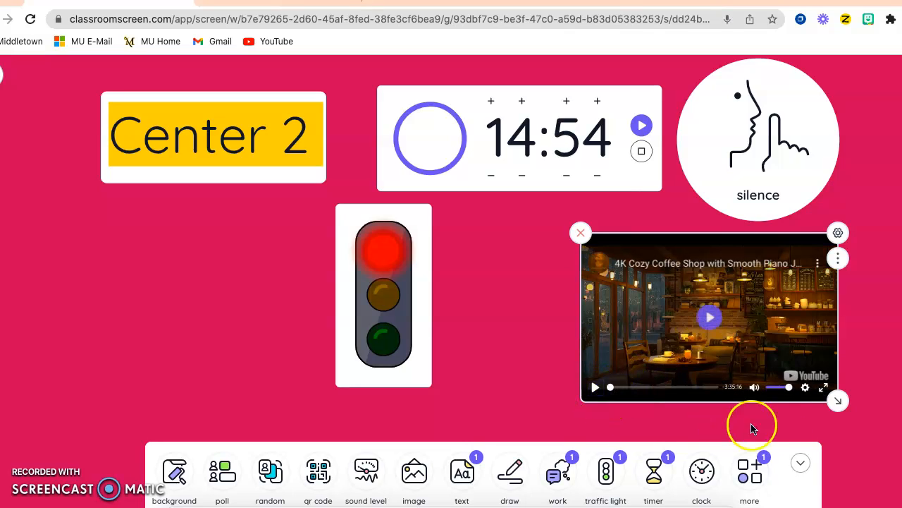
left_click(801, 464)
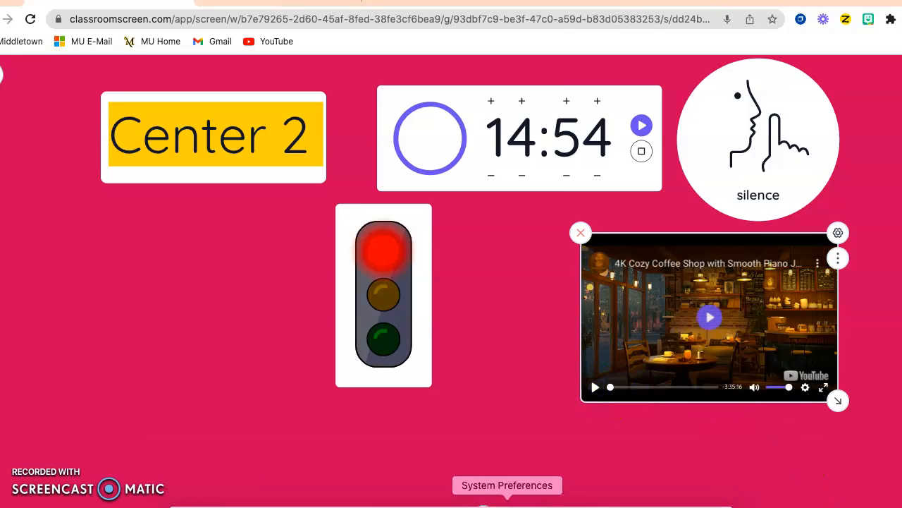
mouse_move(483, 451)
left_click(750, 415)
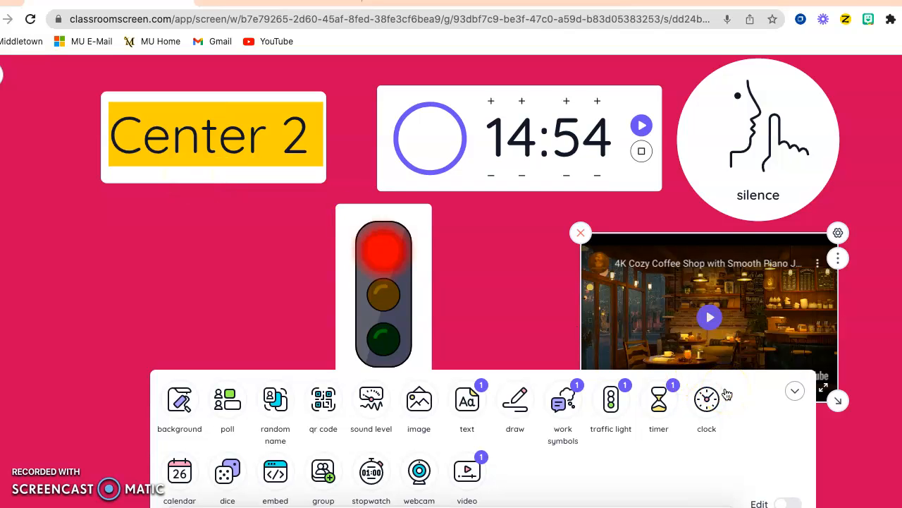
left_click(794, 391)
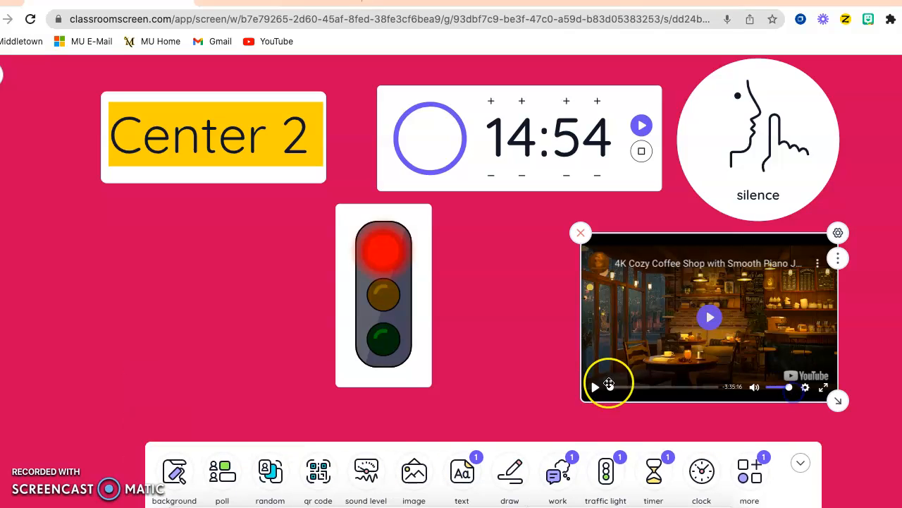